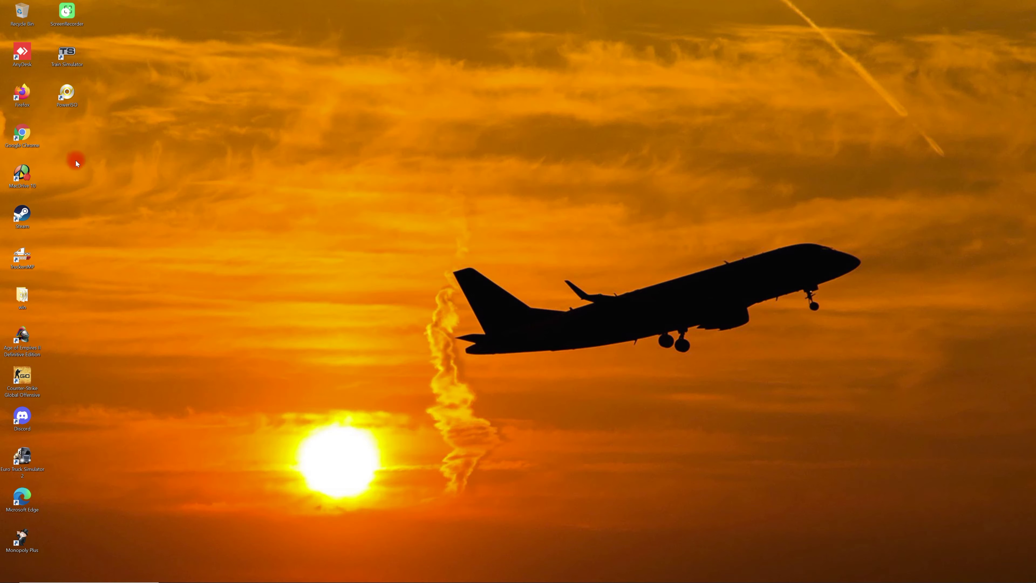
Step: Open Firefox and search the web for "windows 11 download"
double_click(22, 92)
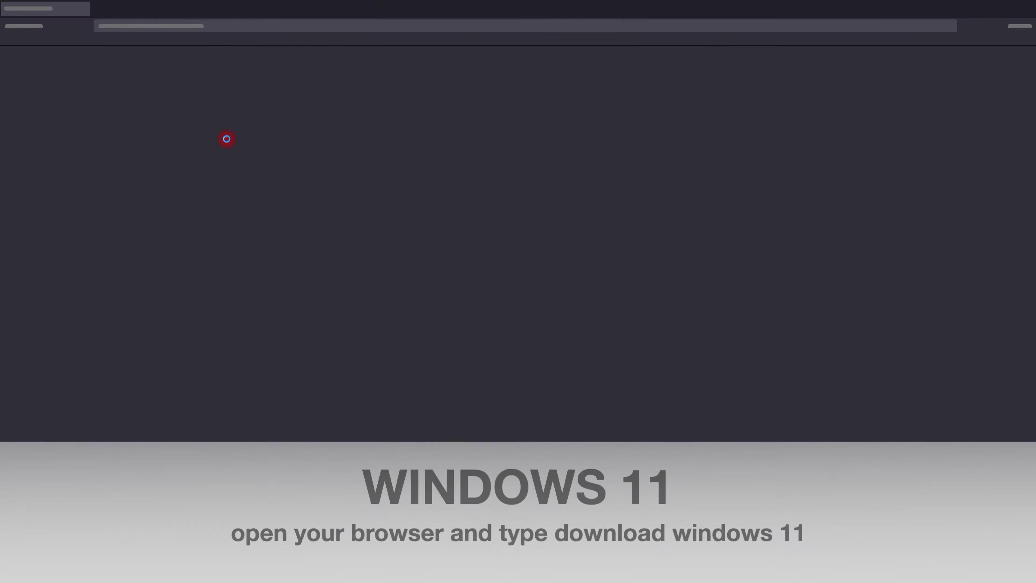
left_click(410, 302)
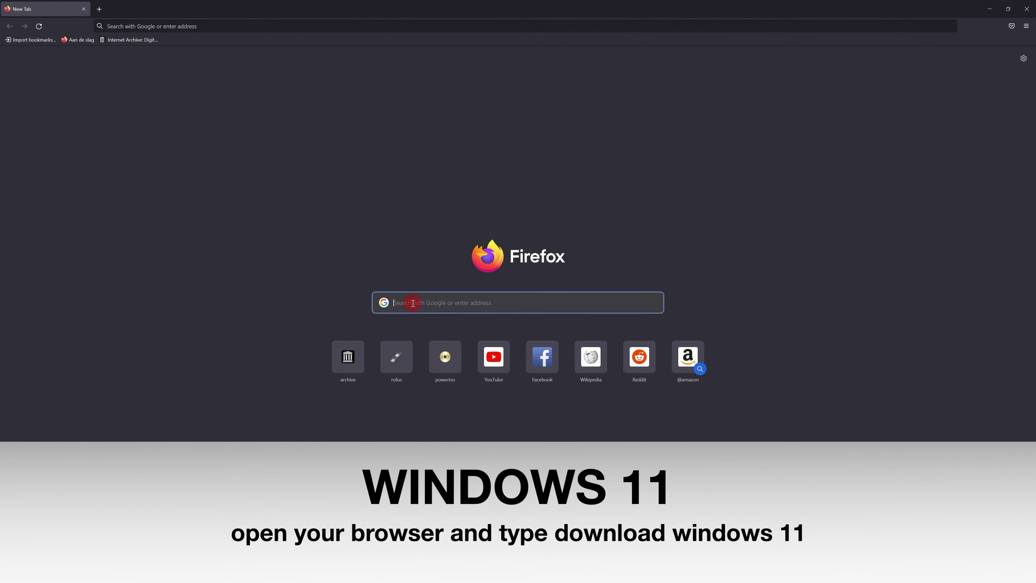
type("w")
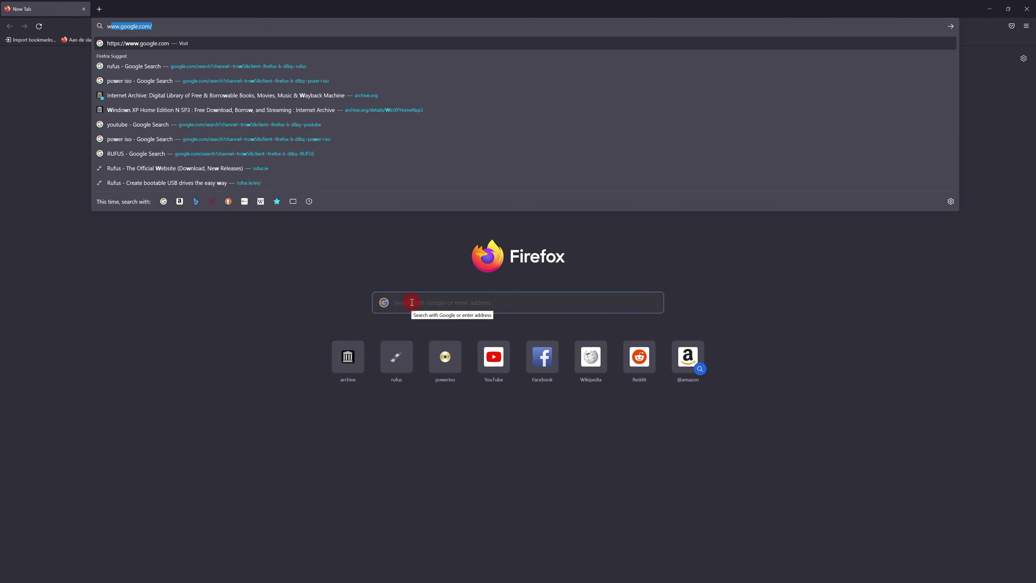
type("indows")
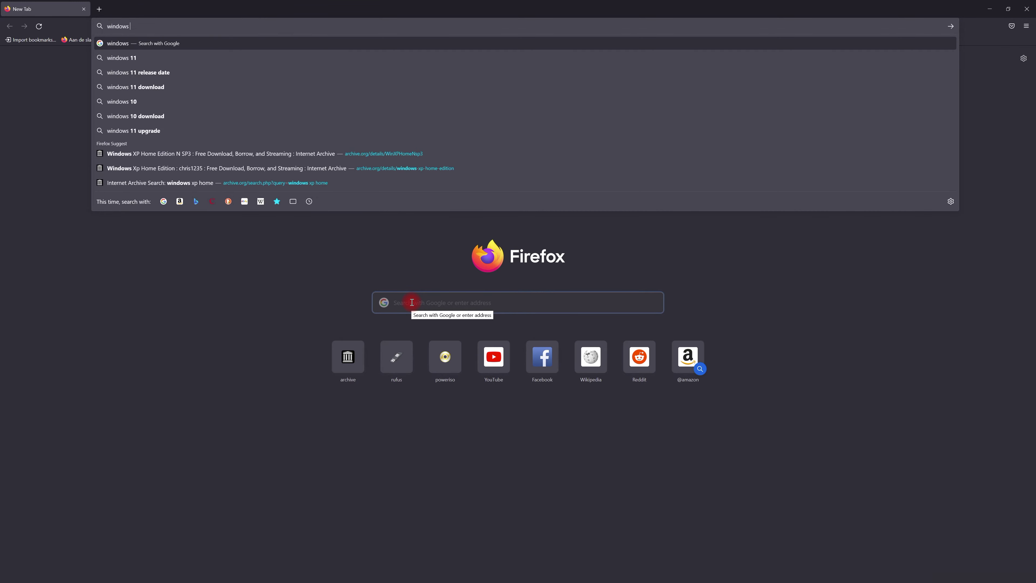
key("Down")
key("Down")
key("Down")
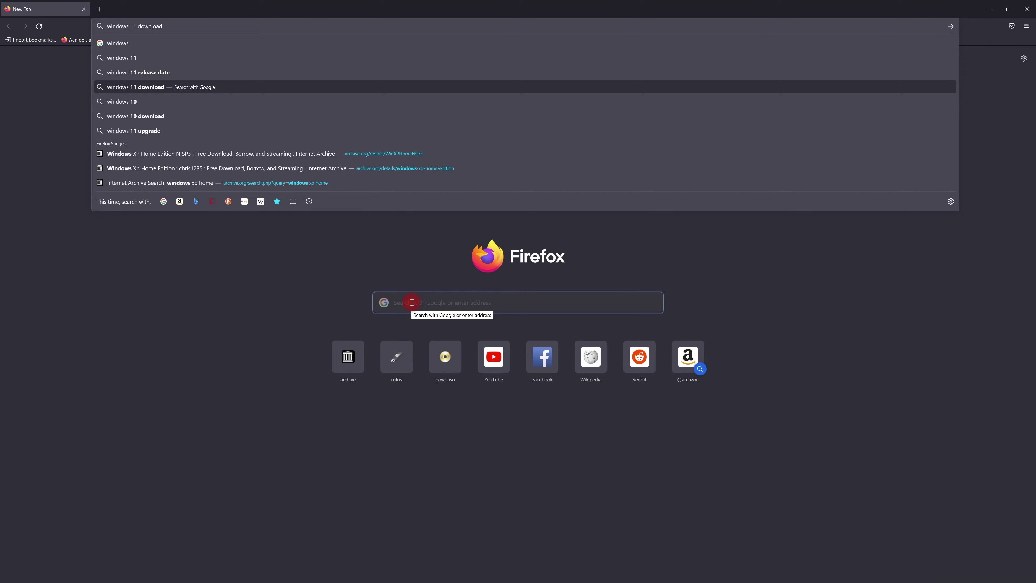
key("Return")
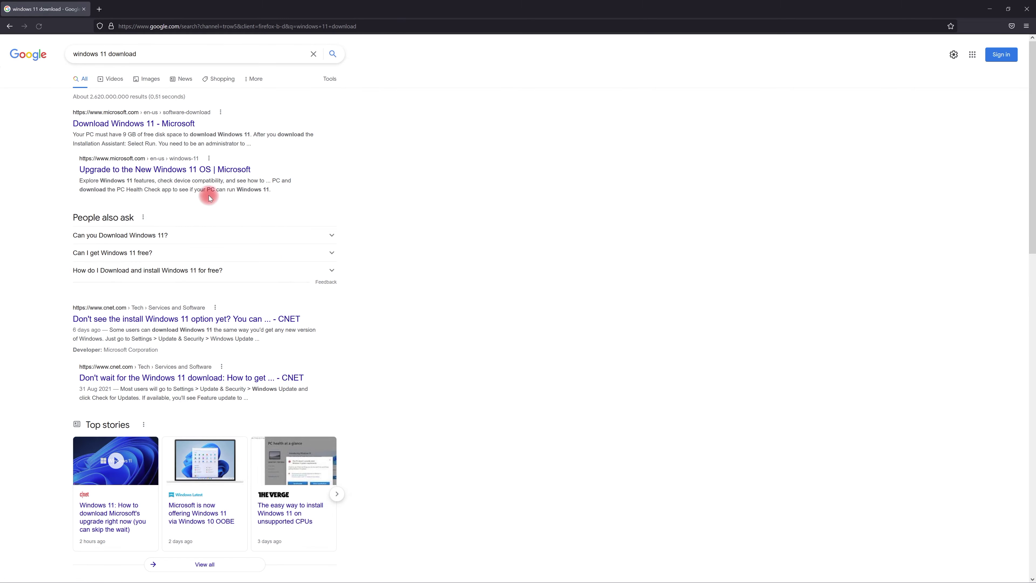
Step: Open Microsoft's Download Windows 11 page and save MediaCreationToolW11.exe from the Create Windows 11 Installation Media section
left_click(108, 126)
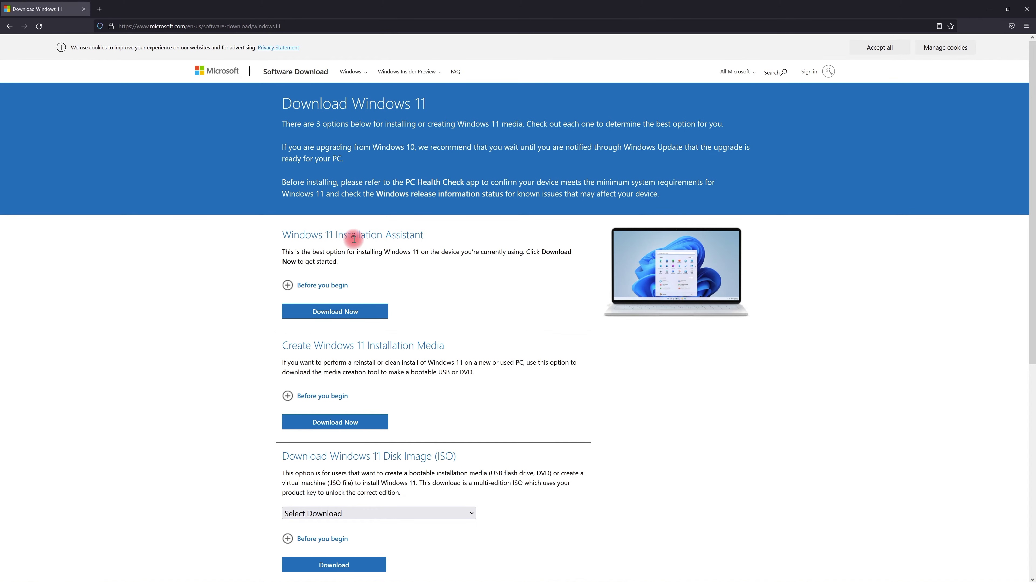
scroll(354, 238, "down", 1)
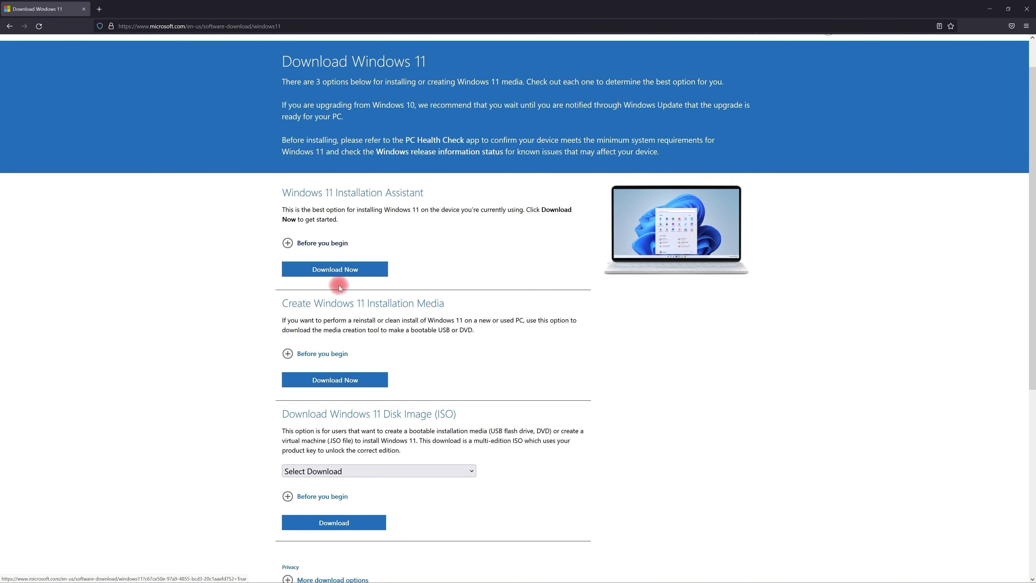
left_click(332, 379)
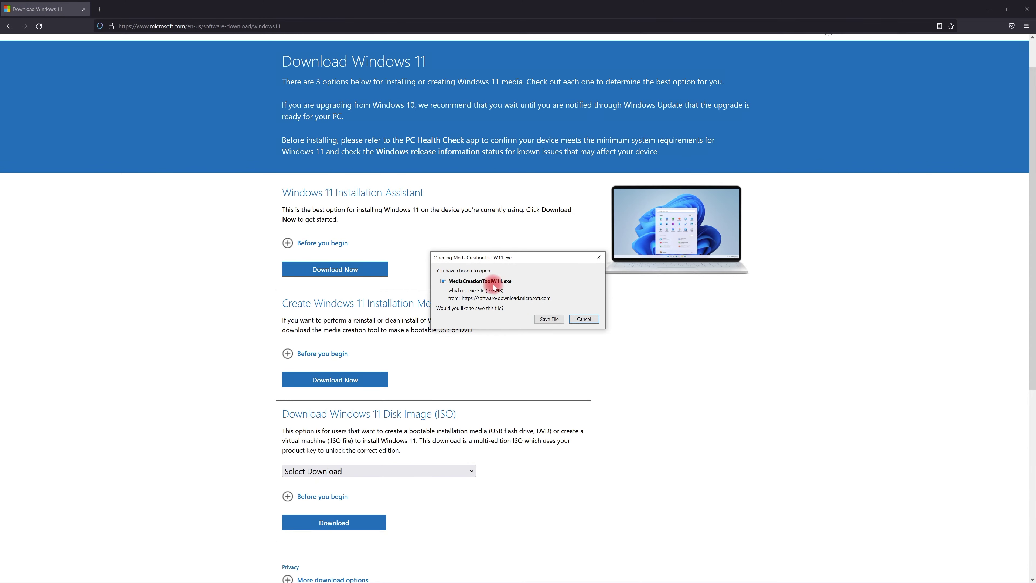
left_click(546, 320)
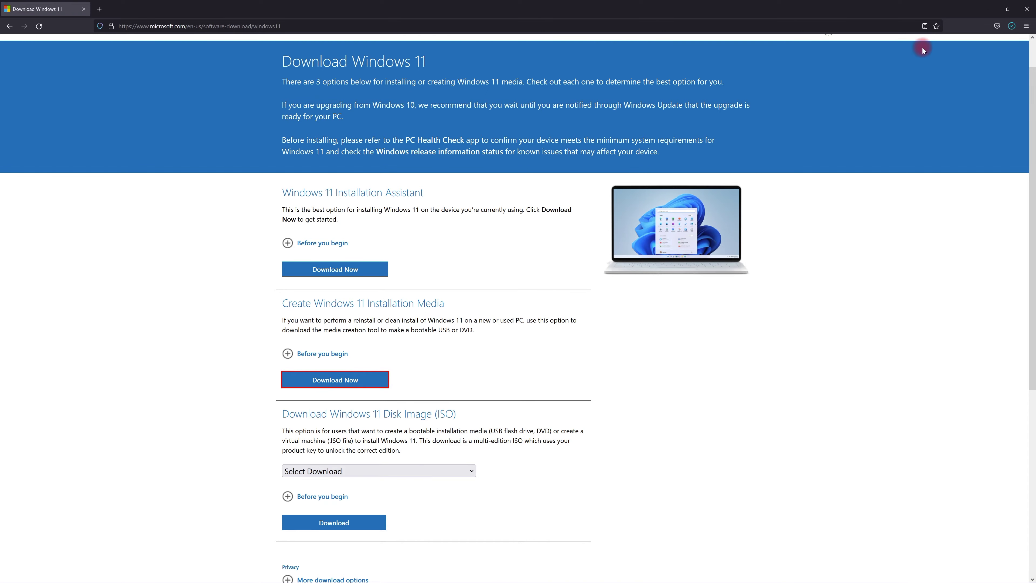
Step: Minimize the browser and show the Downloads folder in a maximized File Explorer window
left_click(989, 8)
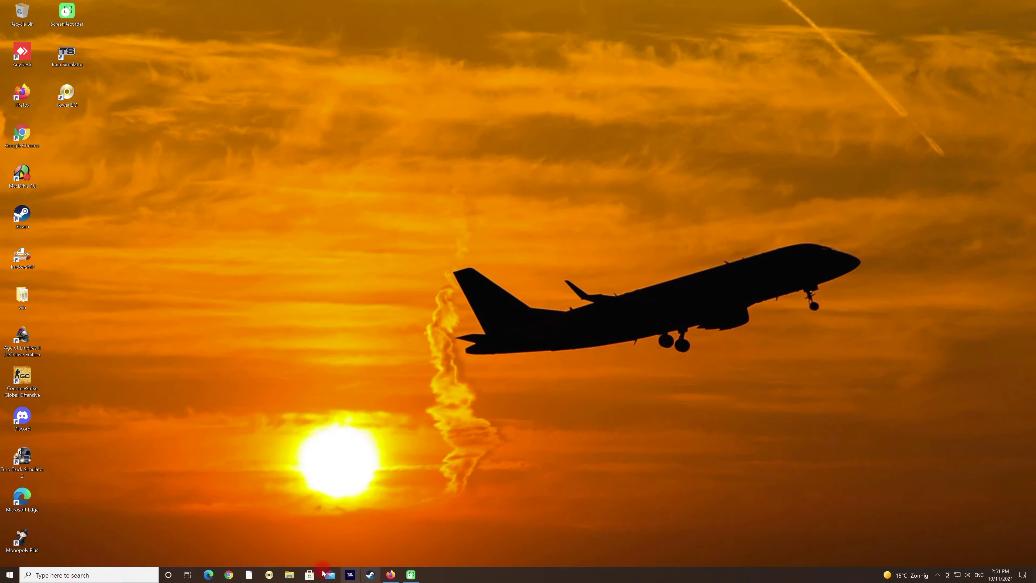
left_click(290, 574)
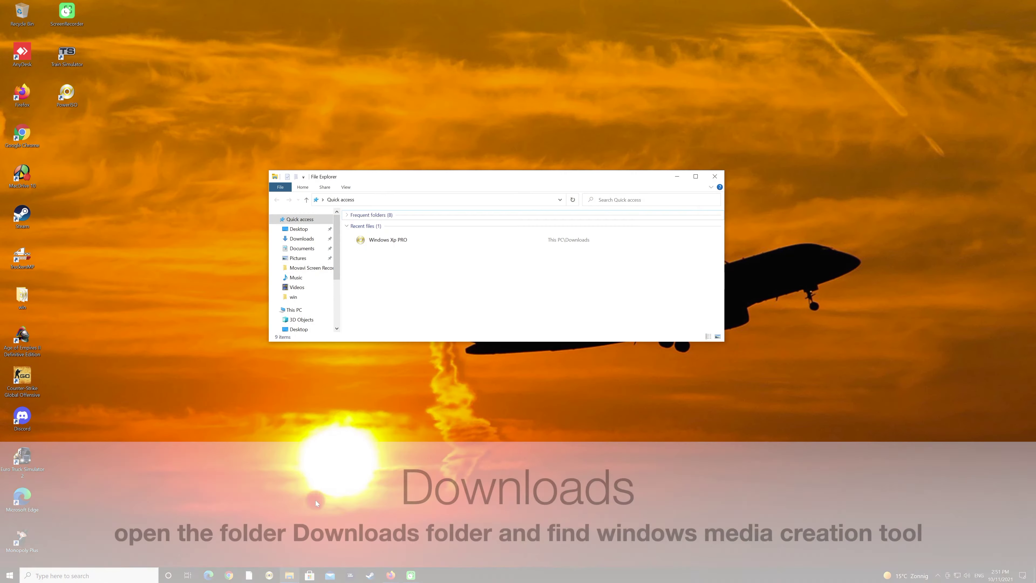
left_click(296, 310)
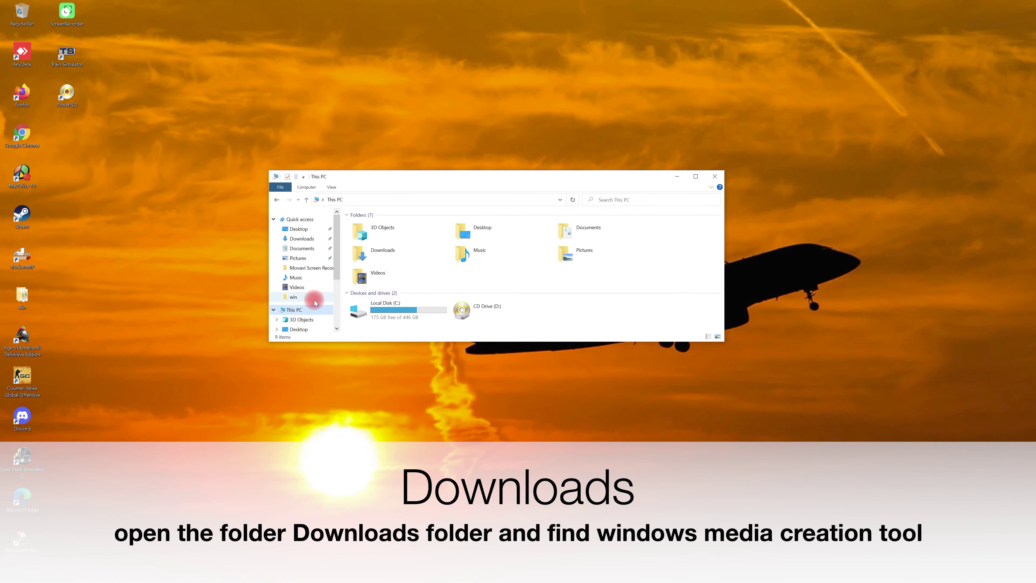
left_click(301, 239)
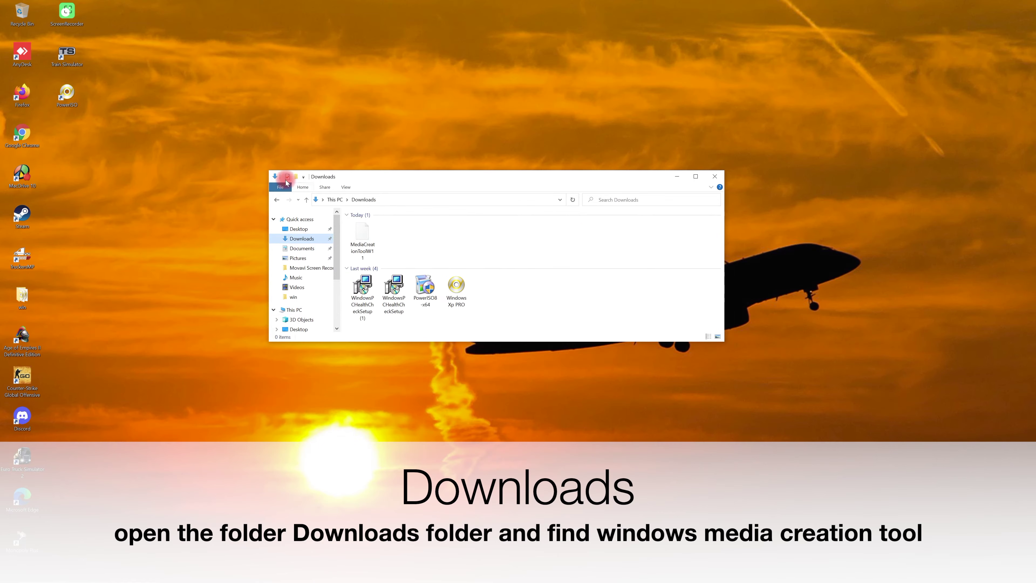
left_click(695, 176)
left_click(87, 71)
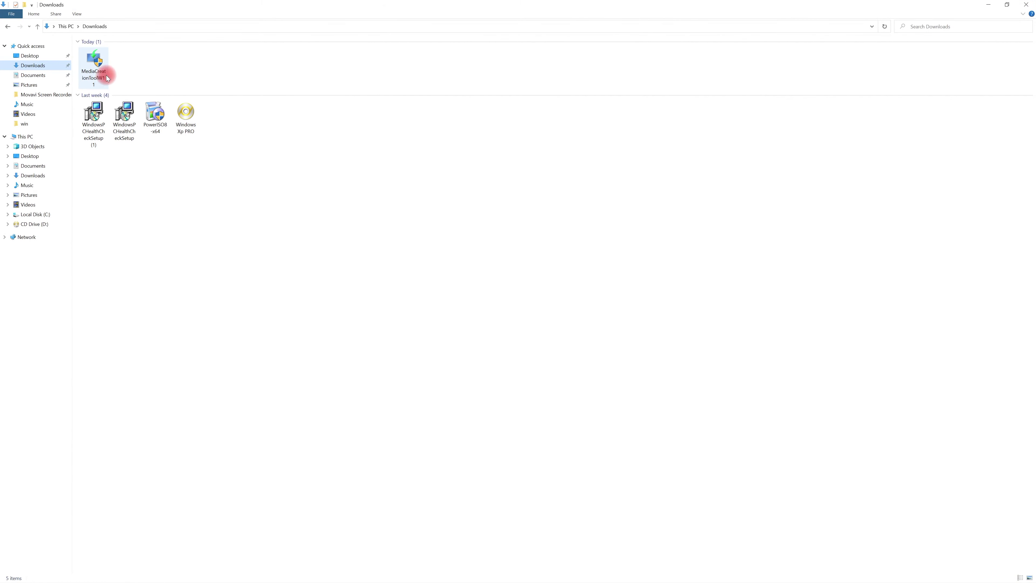
Step: Run MediaCreationToolW11 with administrator approval and minimize the Downloads window
double_click(99, 64)
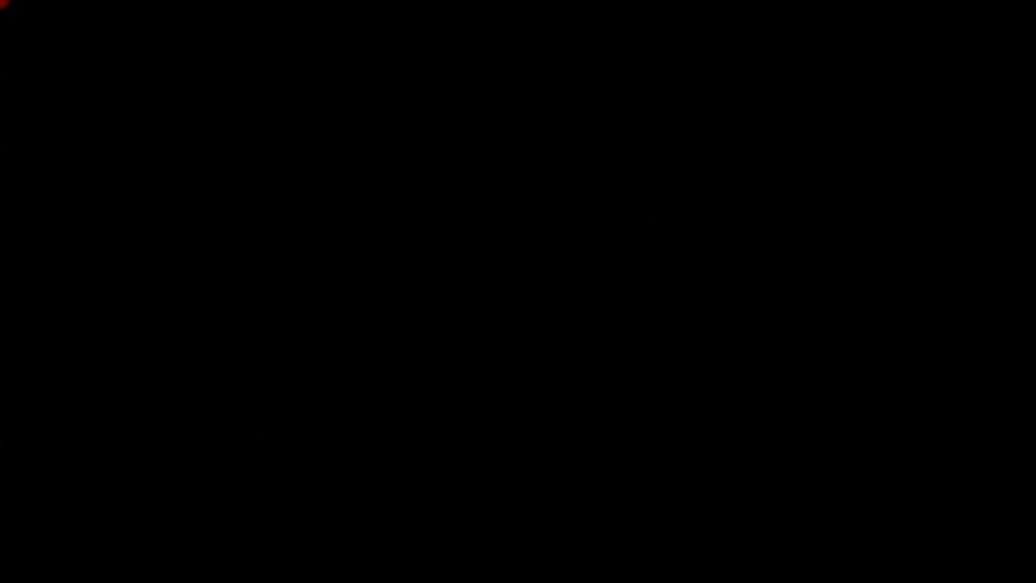
left_click(447, 344)
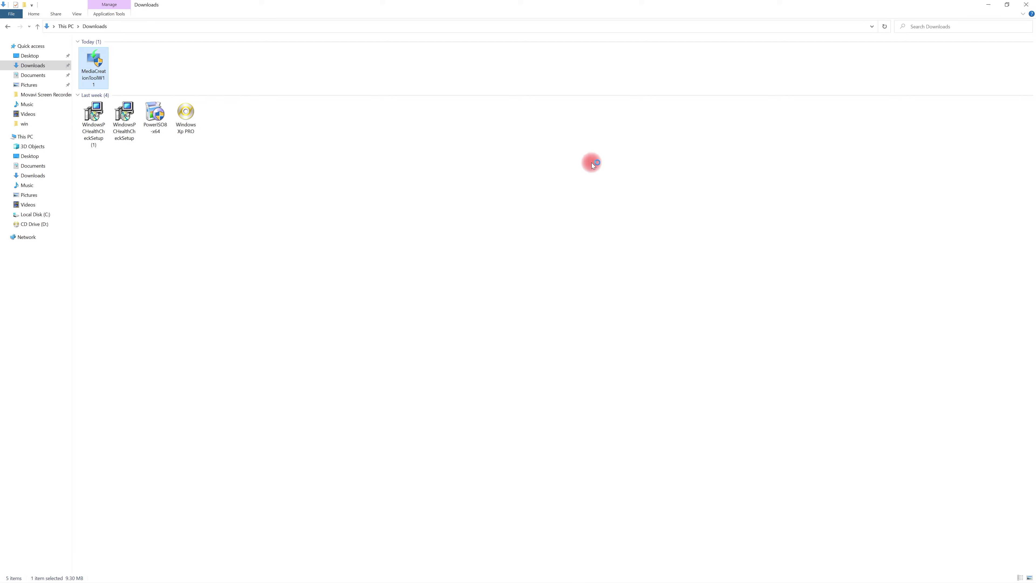
left_click(989, 5)
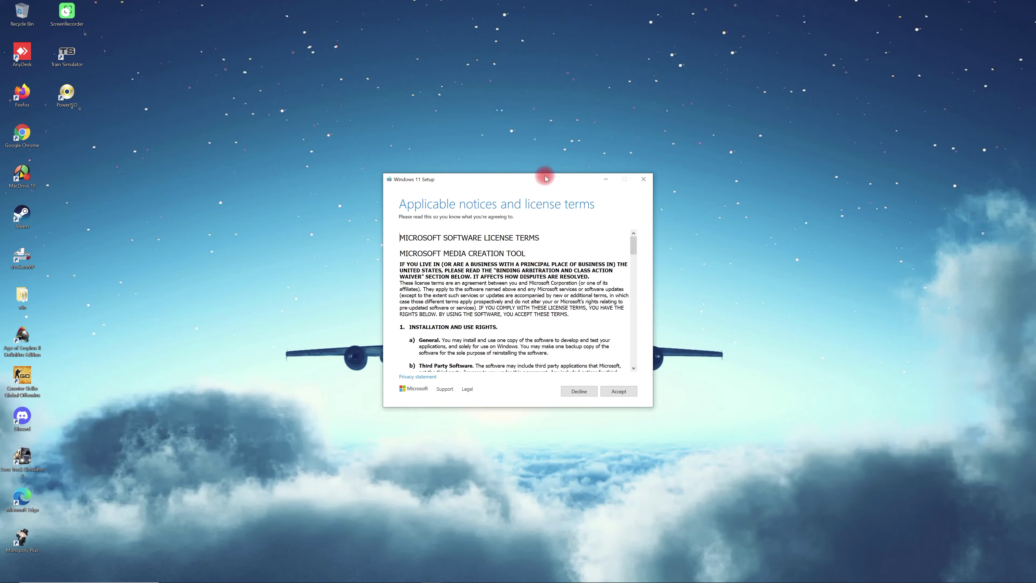
Step: Accept the license terms and, with the recommended options turned off, set the Windows 11 language to English (United States)
left_click(608, 394)
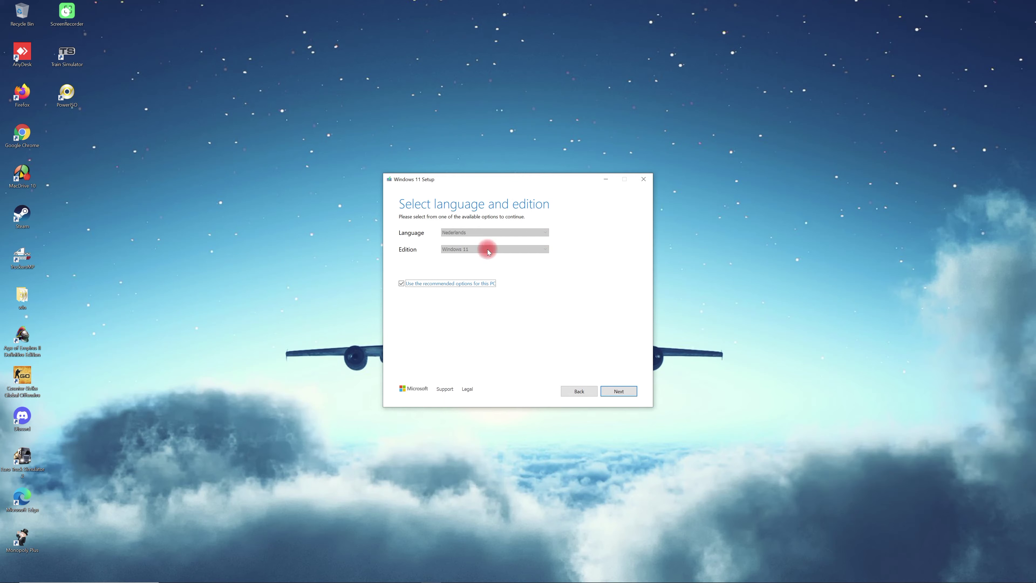
left_click(402, 284)
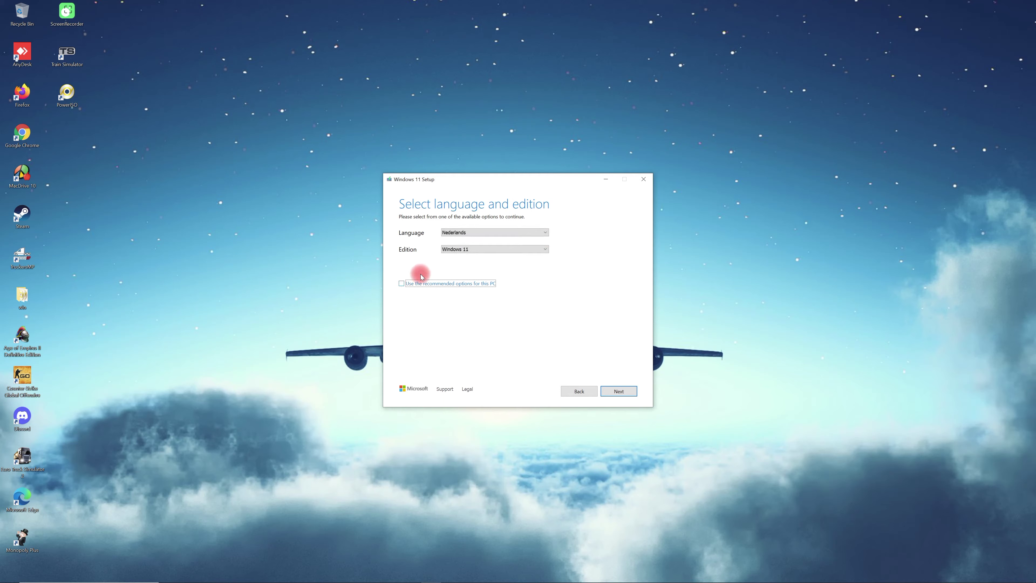
left_click(461, 236)
scroll(469, 249, "up", 5)
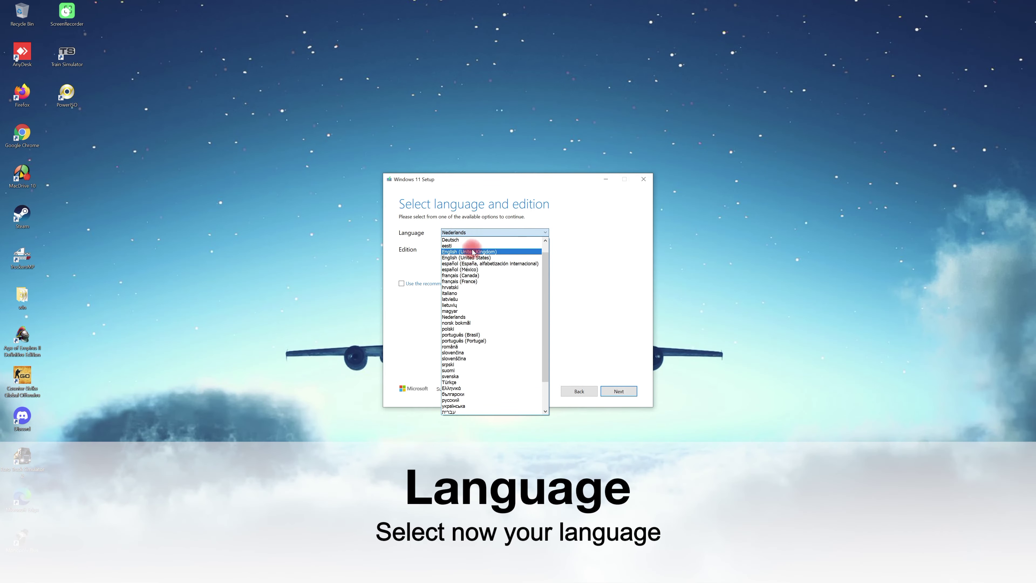
scroll(475, 254, "up", 1)
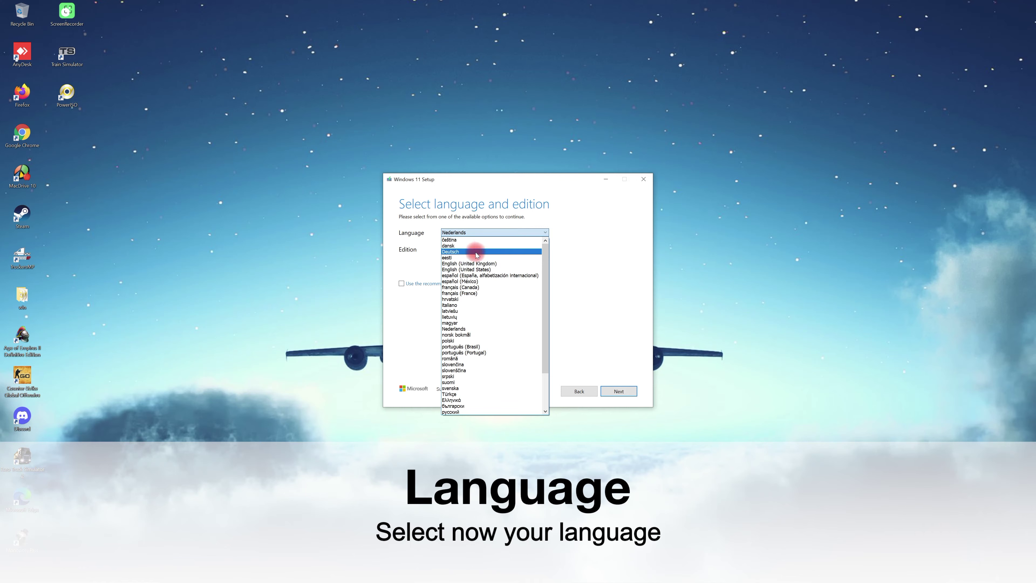
scroll(480, 265, "down", 1)
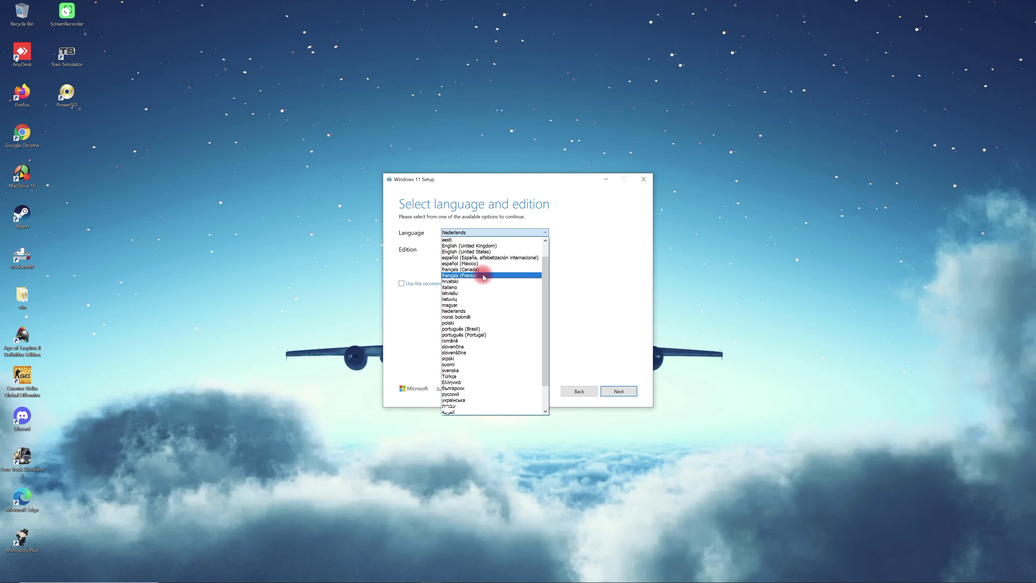
scroll(484, 277, "down", 2)
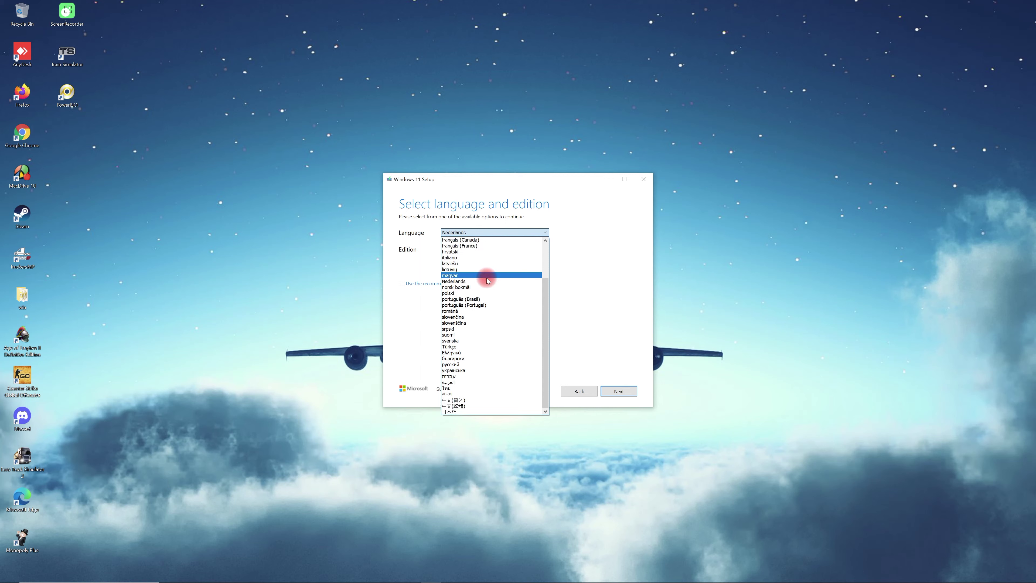
scroll(488, 281, "up", 2)
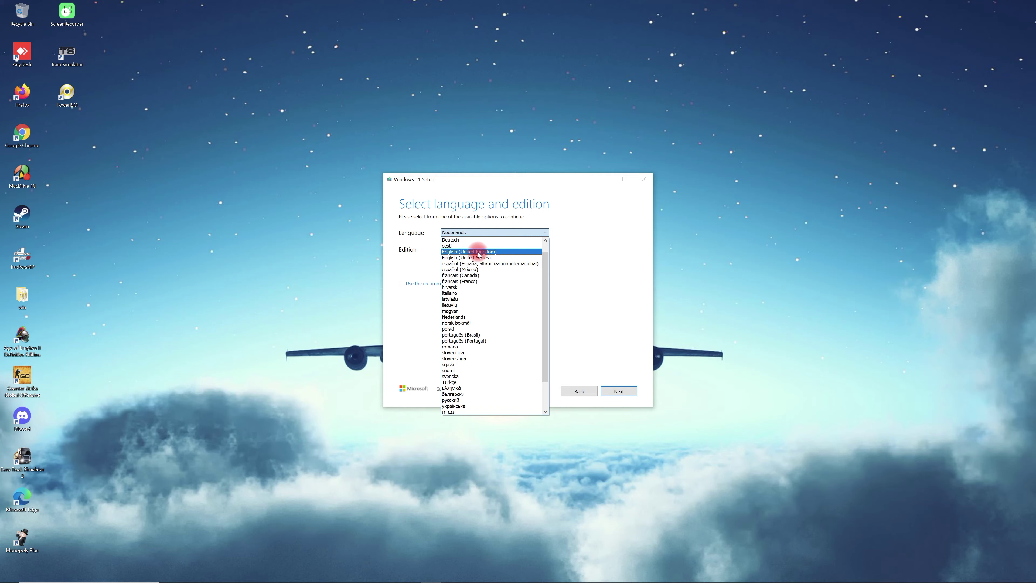
left_click(474, 261)
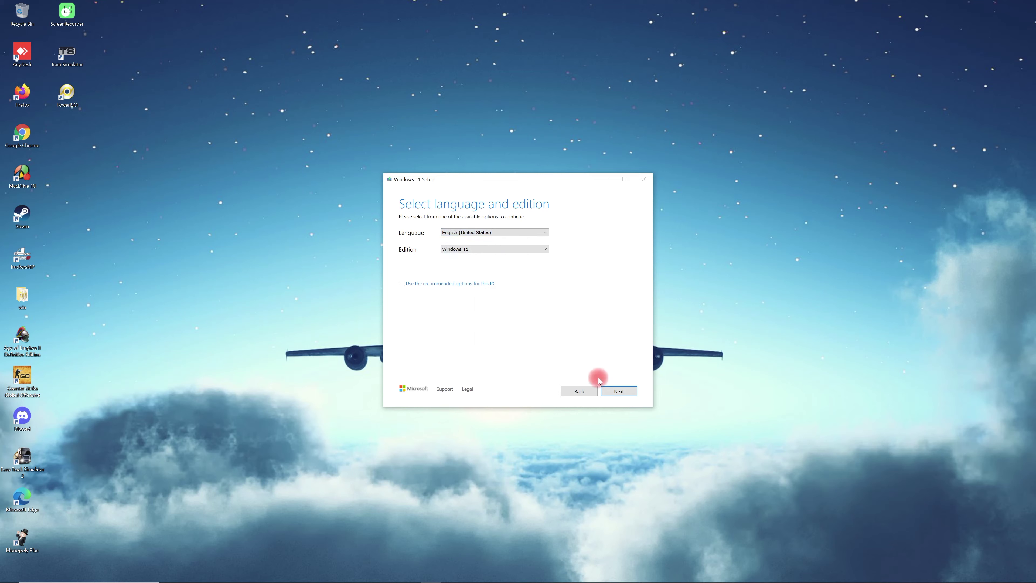
left_click(616, 391)
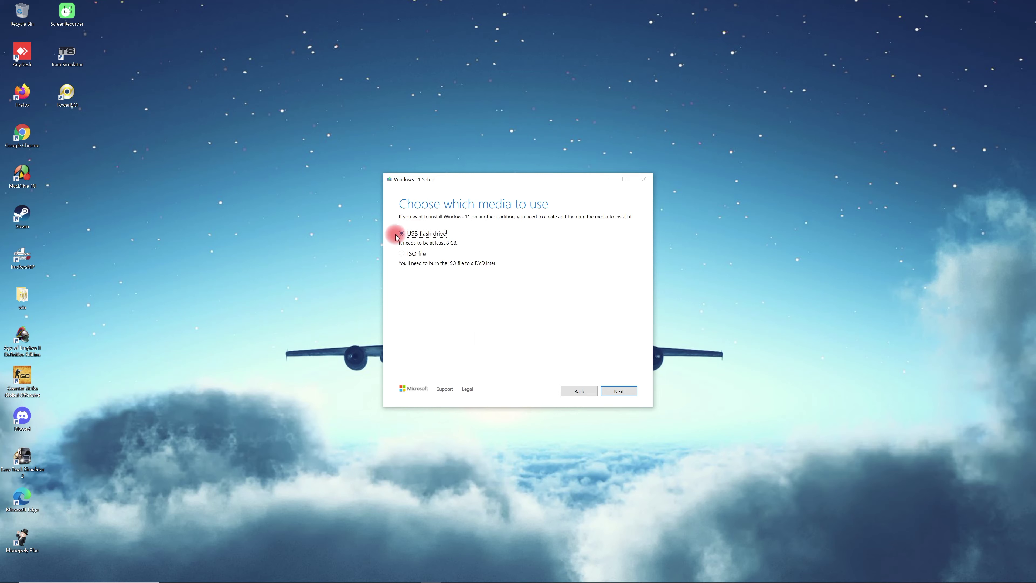
Step: Choose a USB flash drive as the installation media and arrange a This PC window beside the setup window
left_click(613, 390)
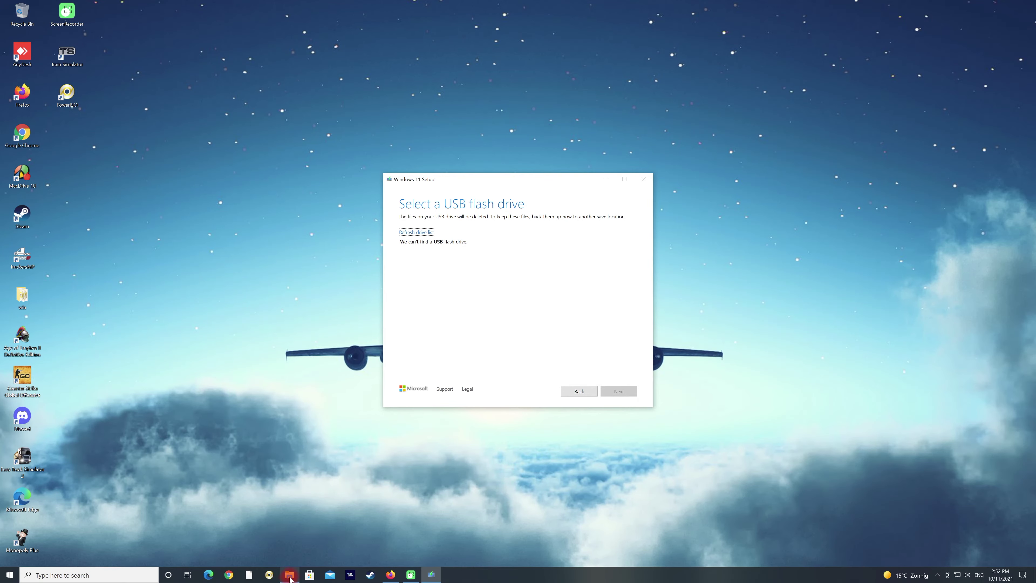
left_click(289, 576)
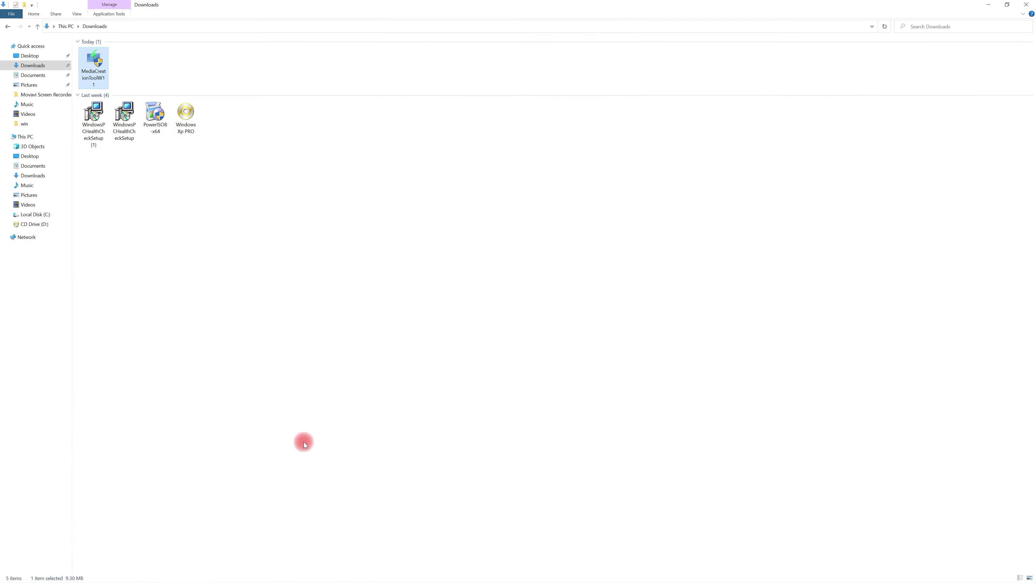
left_click(31, 156)
left_click(26, 137)
left_click_drag(809, 5, 810, 177)
left_click_drag(539, 177, 425, 163)
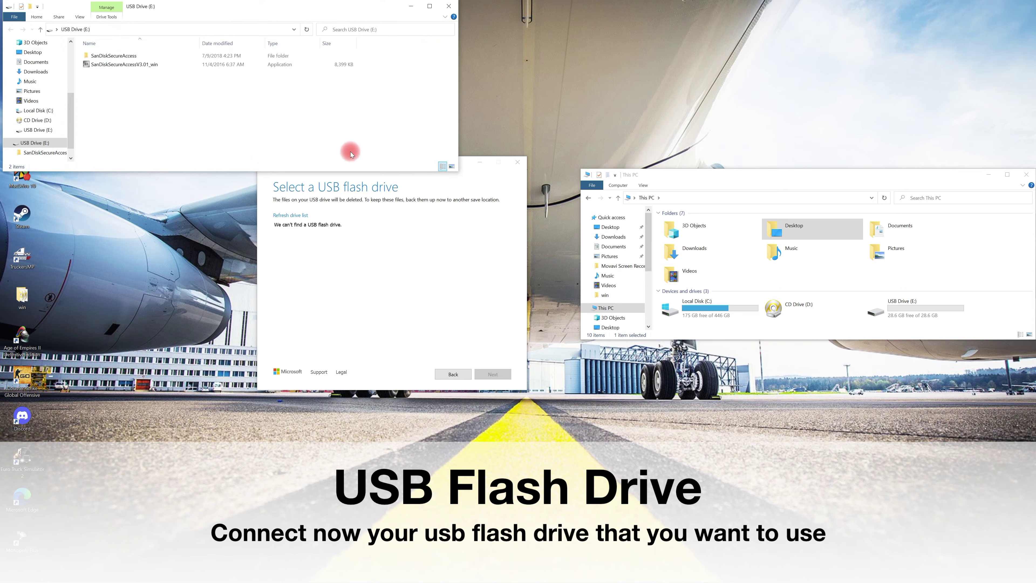
Step: Close the USB drive's content window and select USB Drive (E:) in This PC
left_click(448, 7)
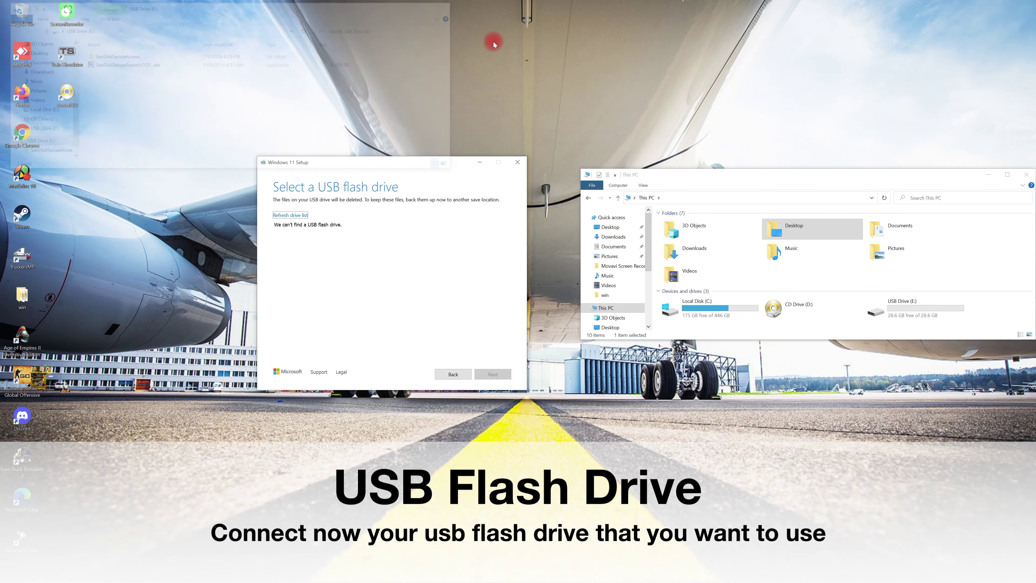
left_click(892, 311)
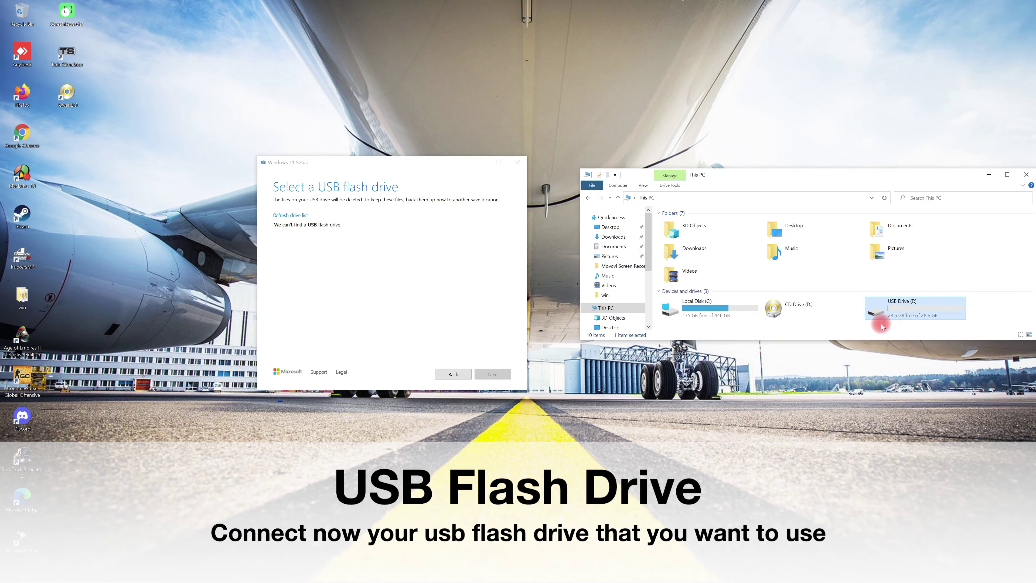
left_click(870, 330)
left_click(889, 304)
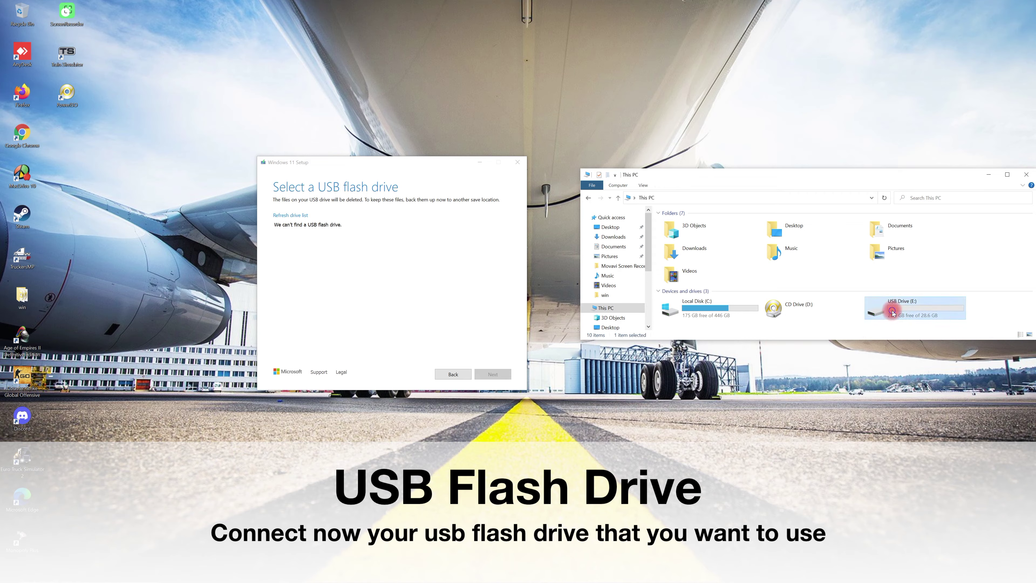
Step: Refresh the setup's drive list, create the Windows 11 media on removable drive E:, and finish the setup
left_click(281, 215)
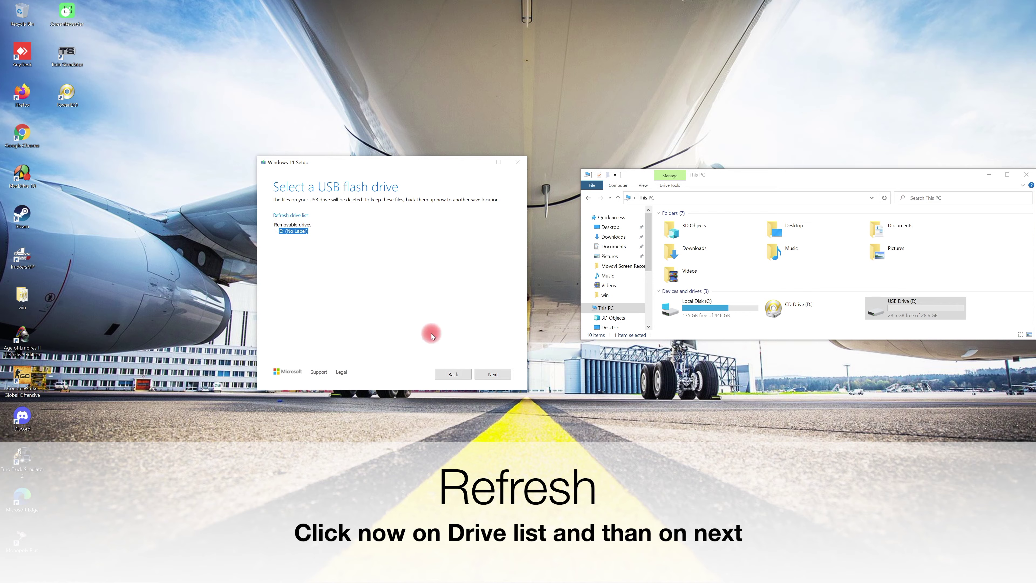
left_click(489, 375)
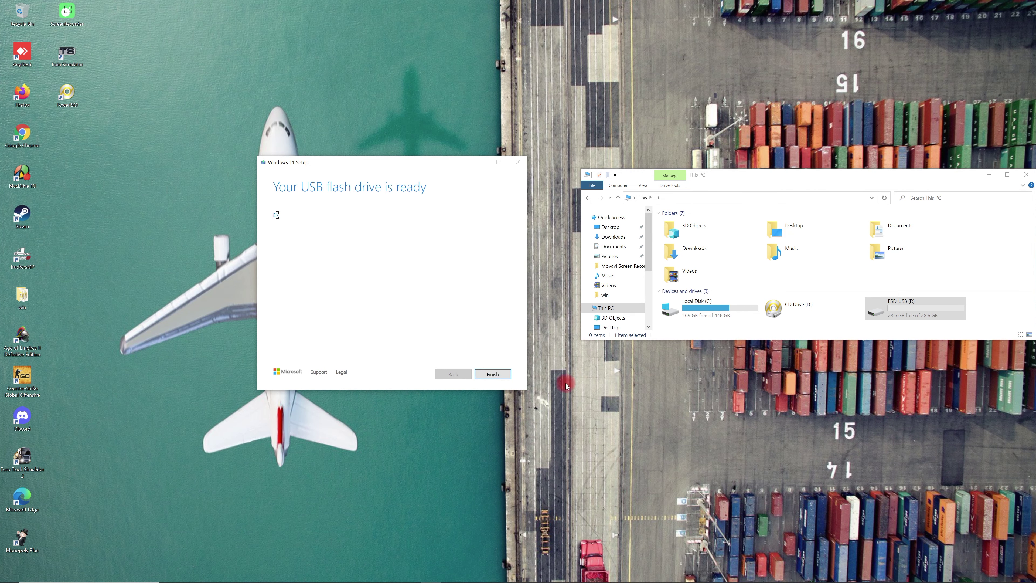
left_click(494, 376)
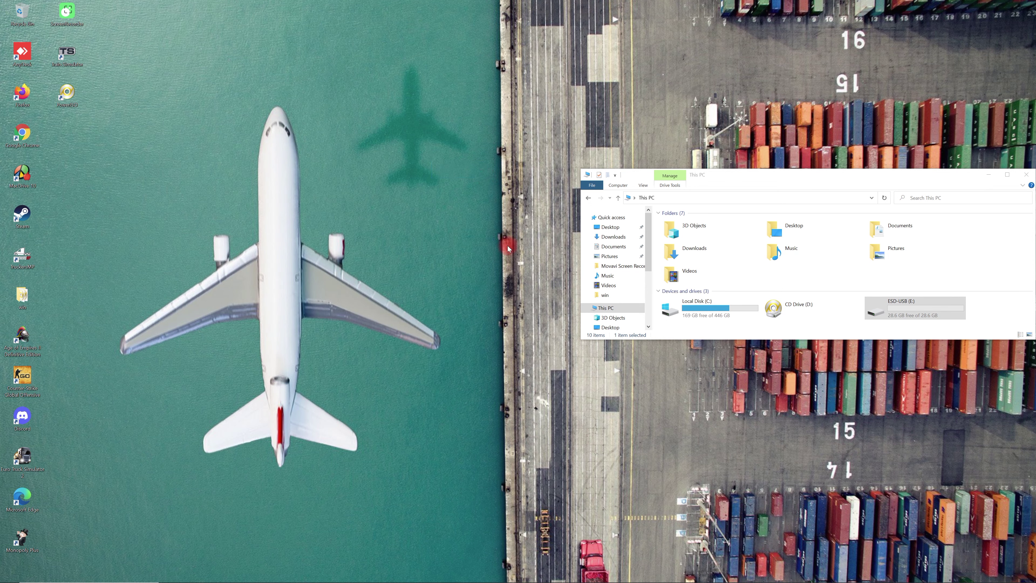
Step: Open the ESD-USB (E:) drive and run its setup application with administrator approval
double_click(879, 302)
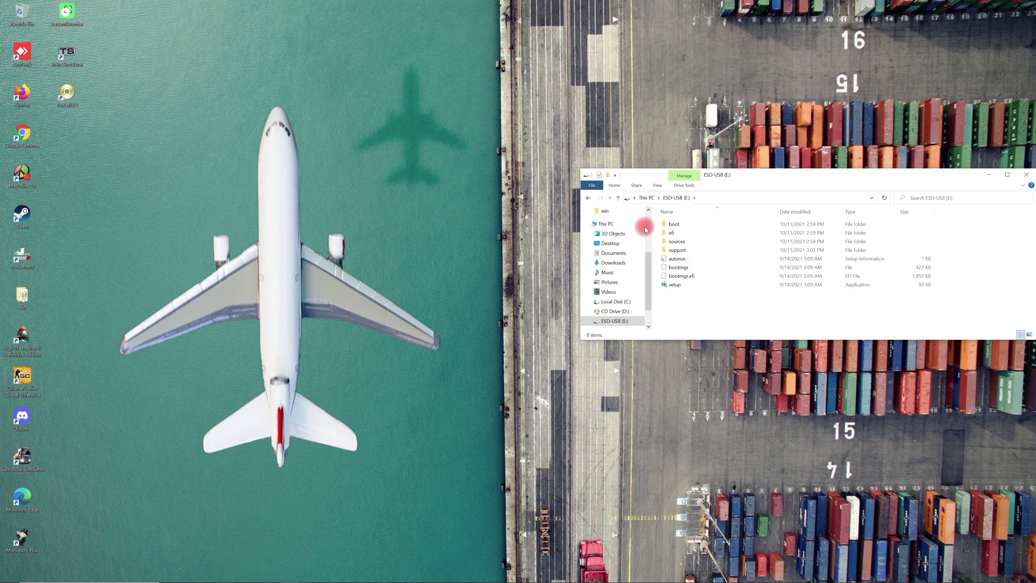
double_click(675, 284)
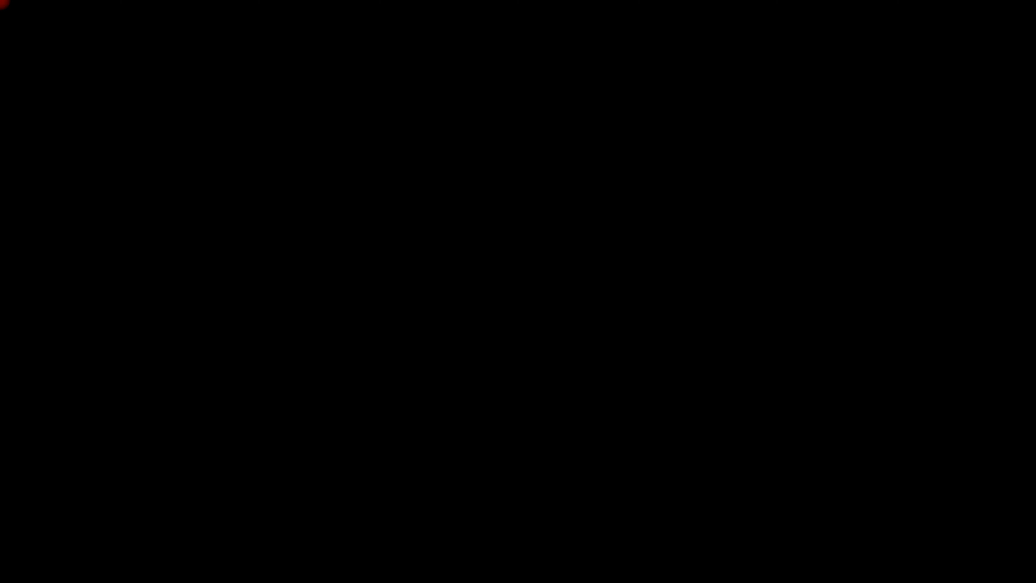
left_click(466, 338)
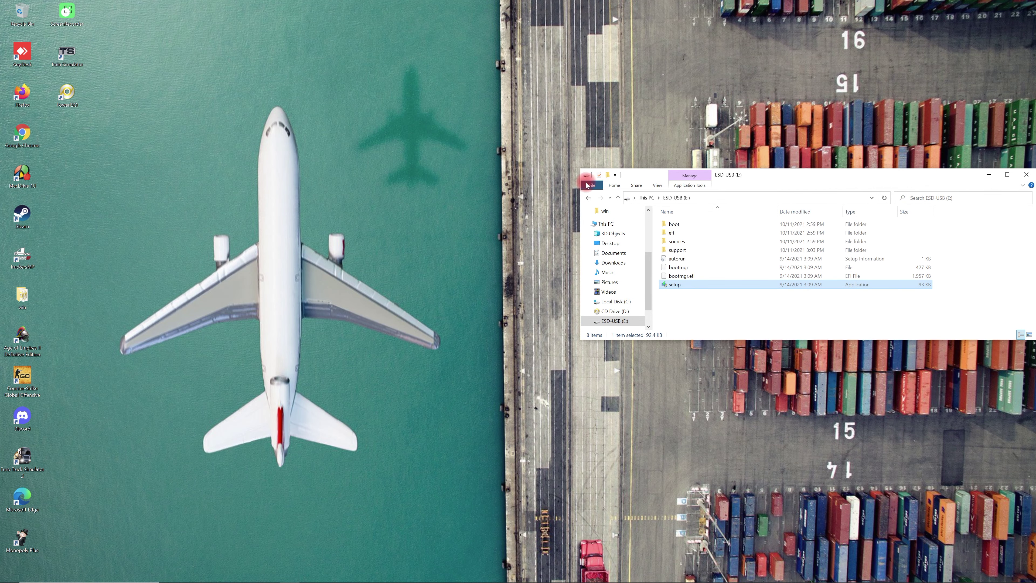